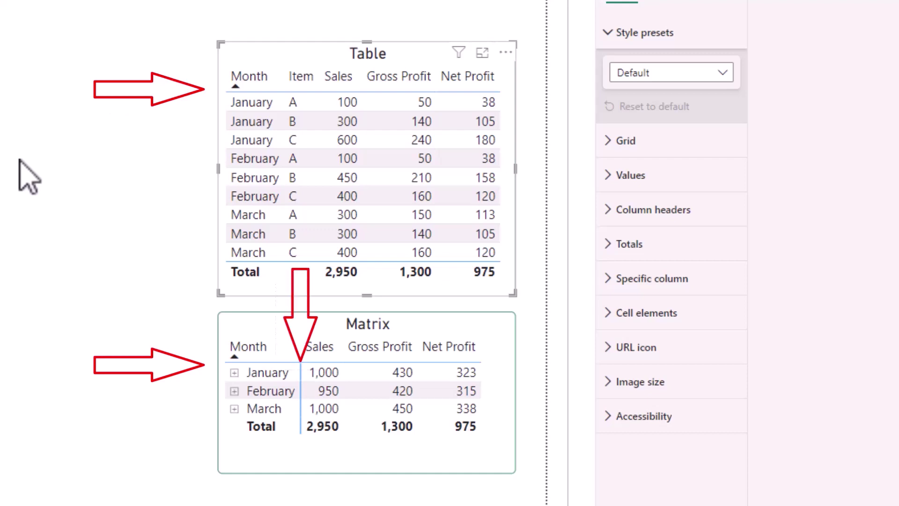
Deselect the Table visual of monthly item sales and profits by clicking the blank canvas.
click(20, 160)
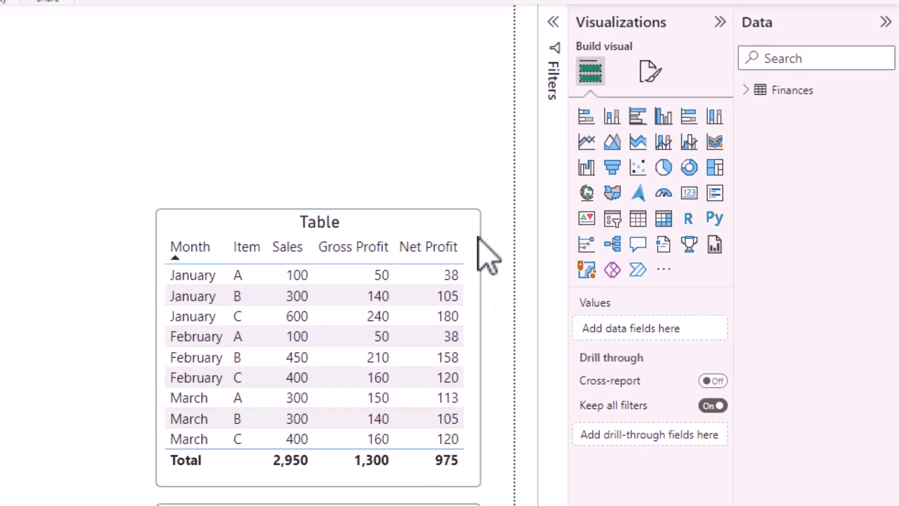
Select the Table visual and show its Format options, expanding Grid and collapsing Horizontal gridlines.
click(404, 214)
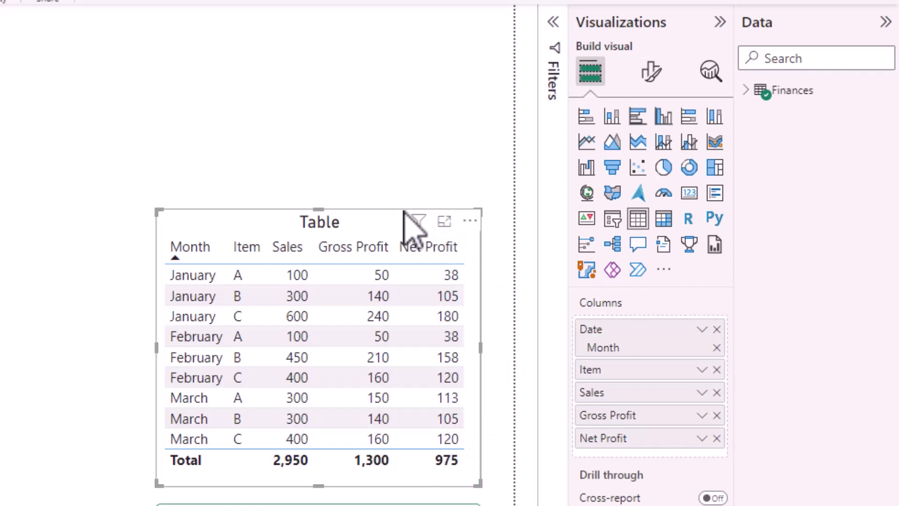
click(652, 75)
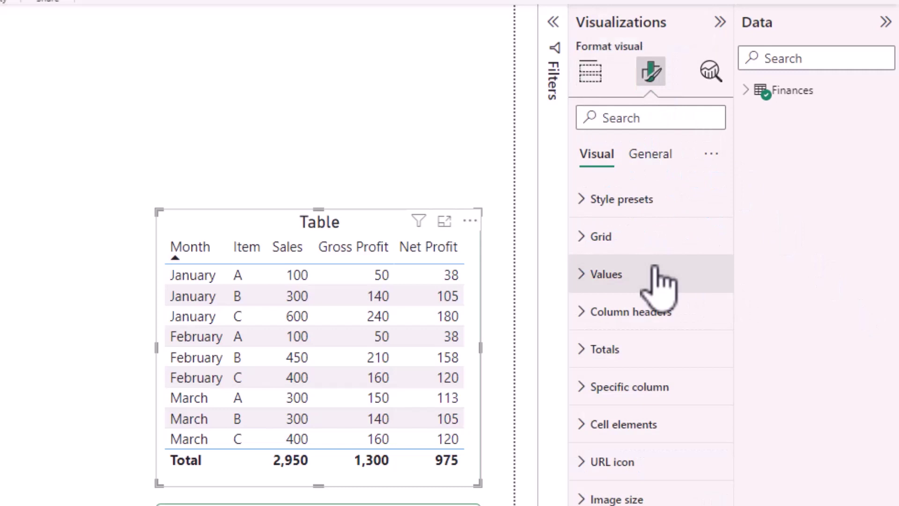
click(615, 269)
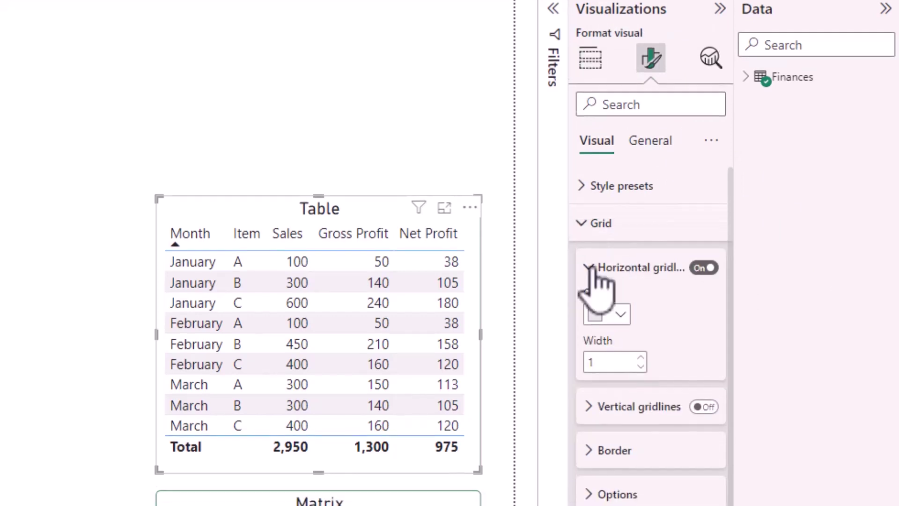
click(590, 281)
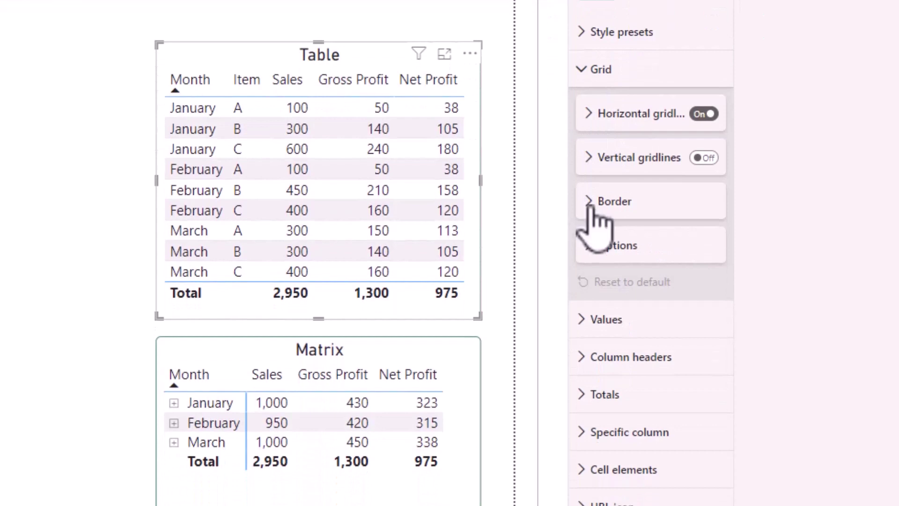
Set the Table's Column header bottom border to green #4F946E with width 3.
click(595, 220)
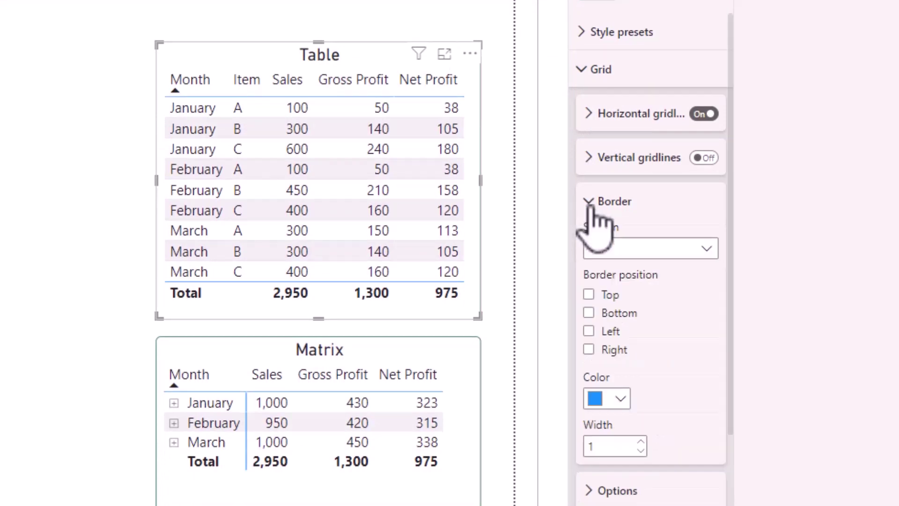
click(709, 254)
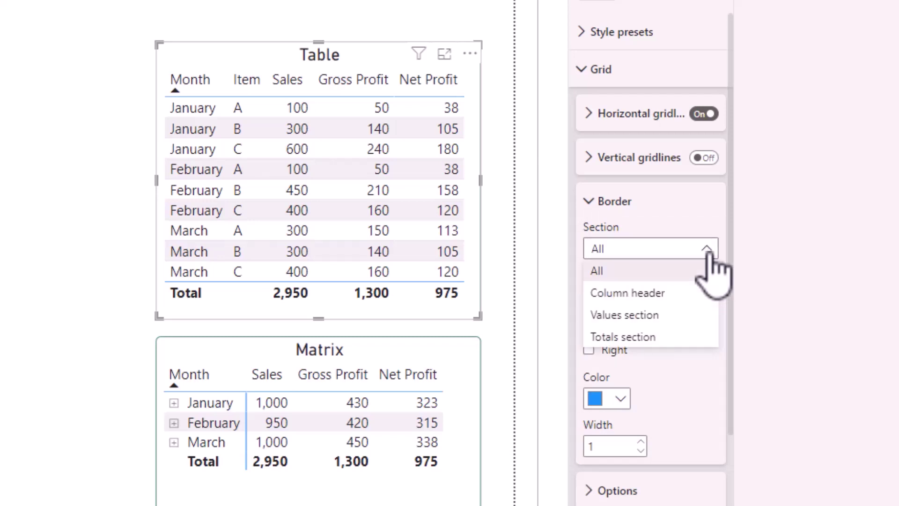
click(647, 294)
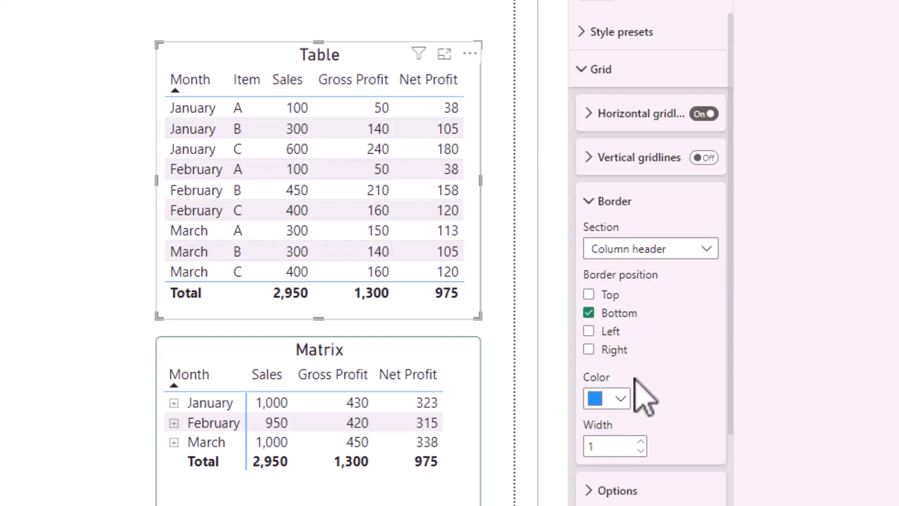
click(594, 318)
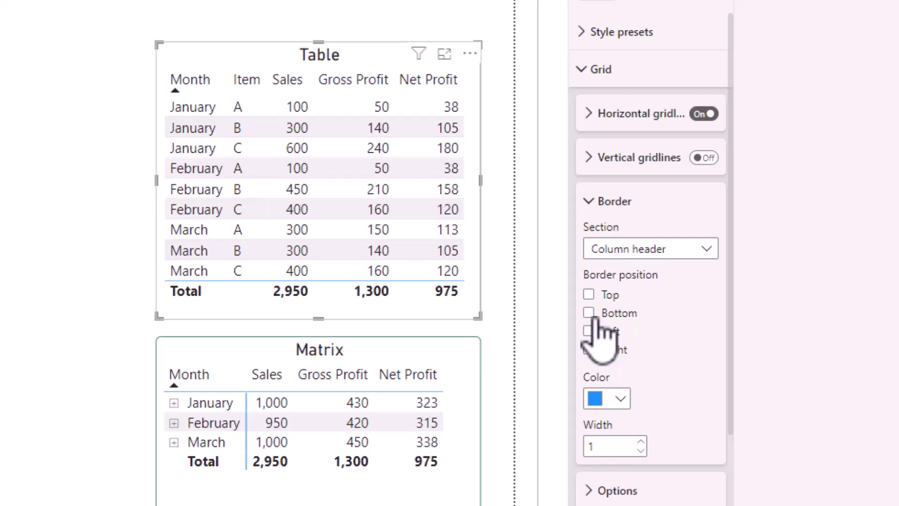
click(590, 315)
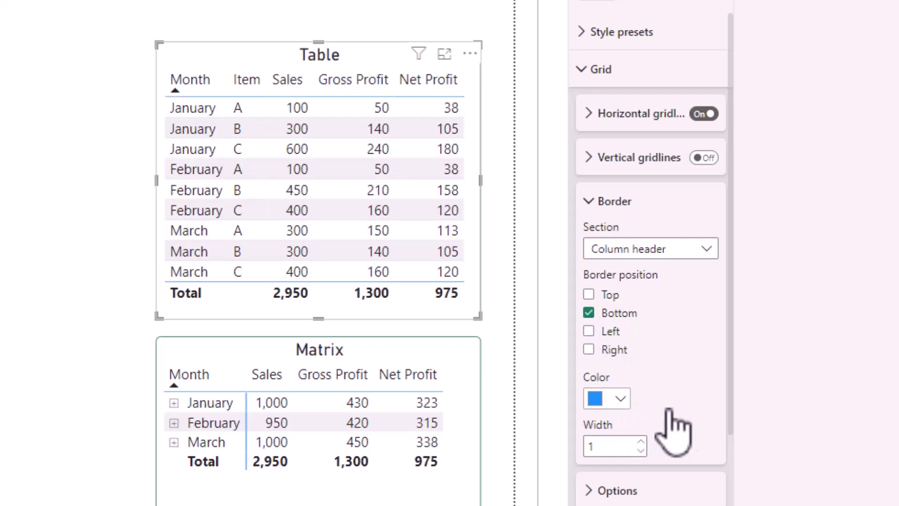
click(624, 402)
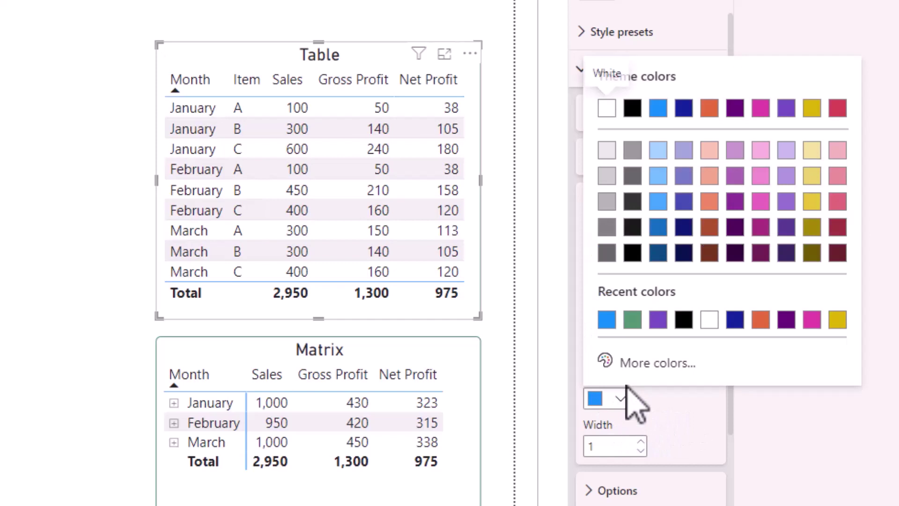
click(633, 321)
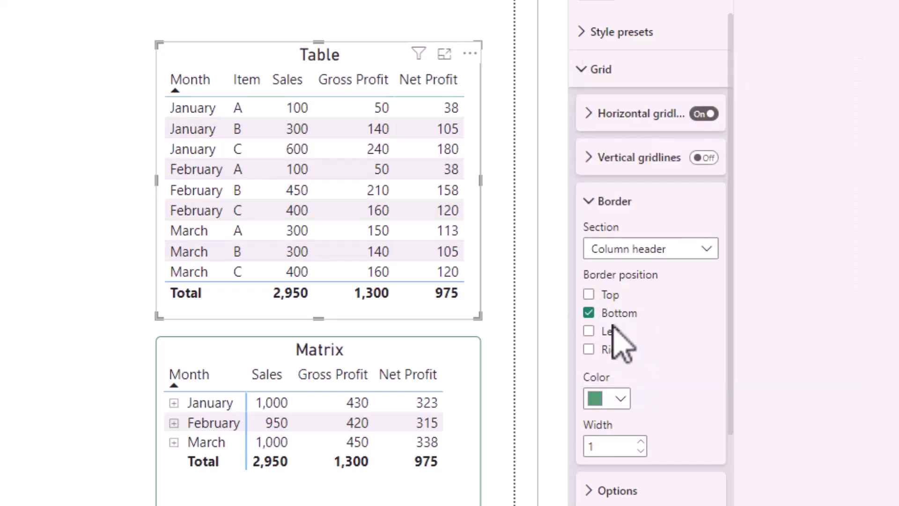
click(642, 442)
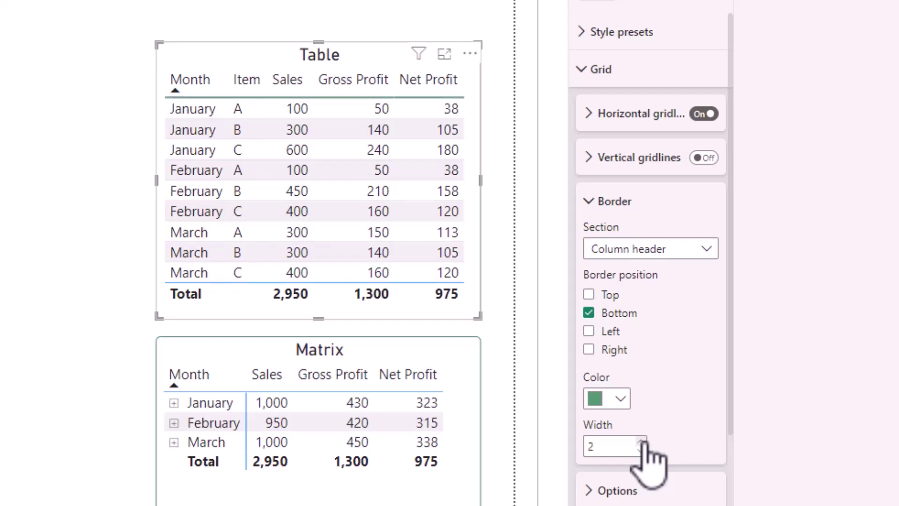
click(641, 442)
click(75, 394)
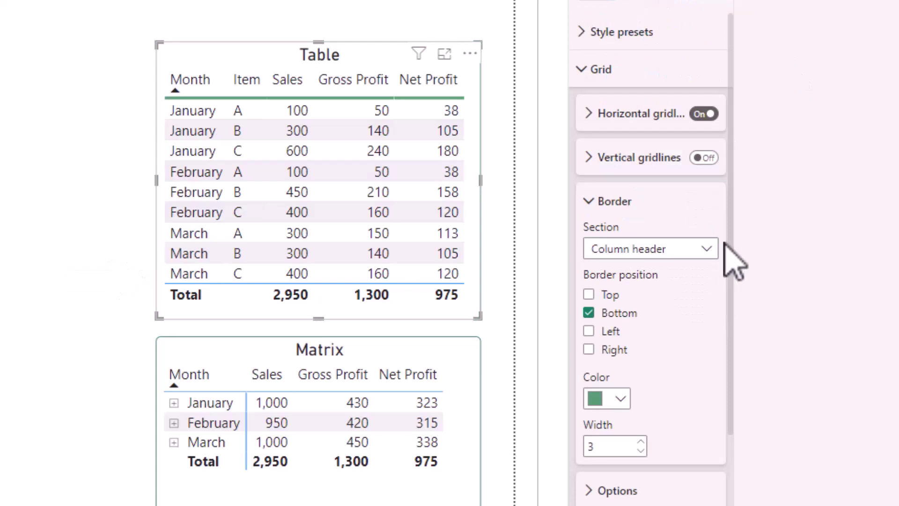
Make the Totals section's top border green with width 3.
click(707, 250)
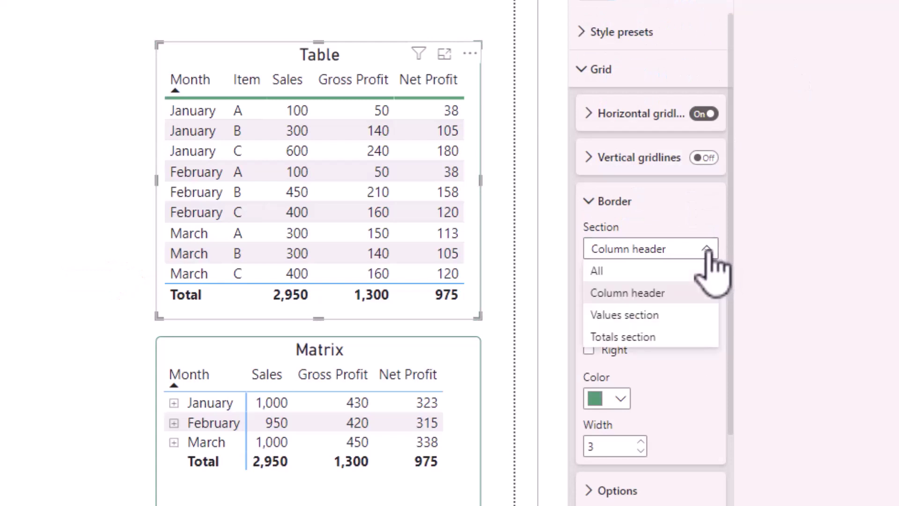
click(679, 345)
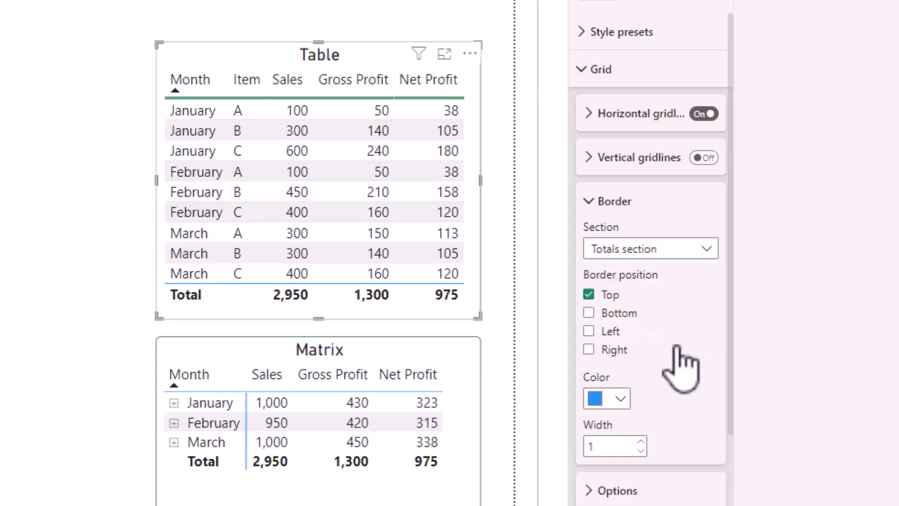
click(590, 296)
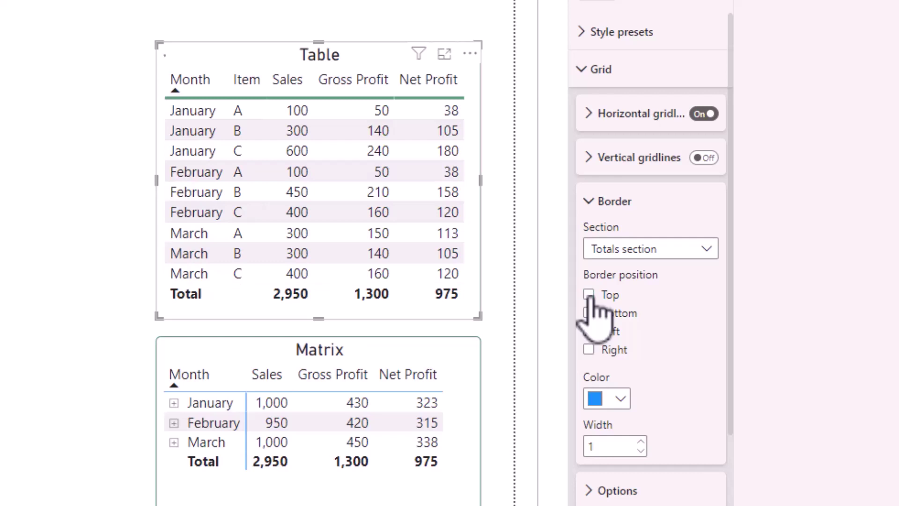
click(589, 296)
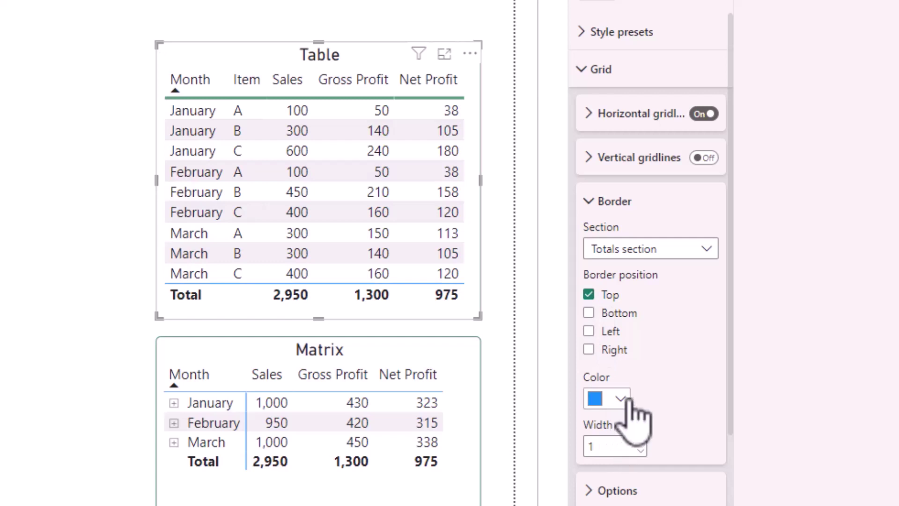
click(621, 399)
click(608, 318)
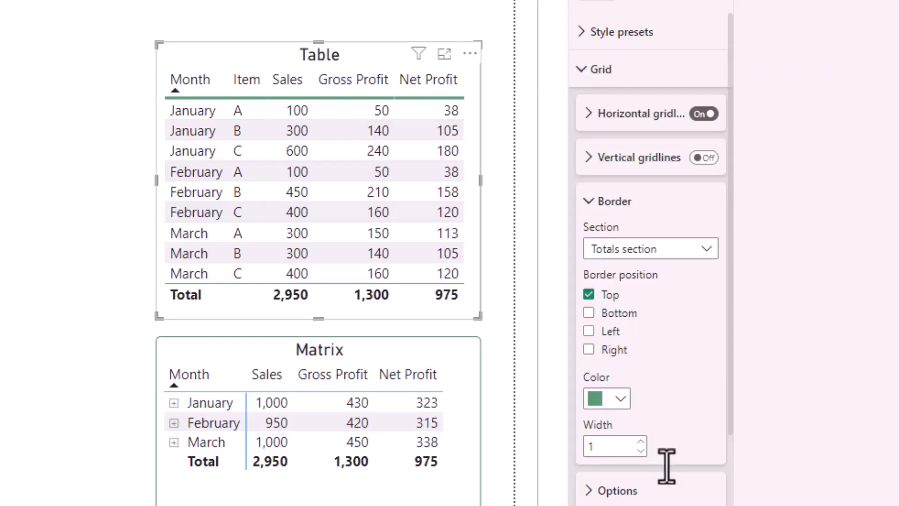
click(640, 443)
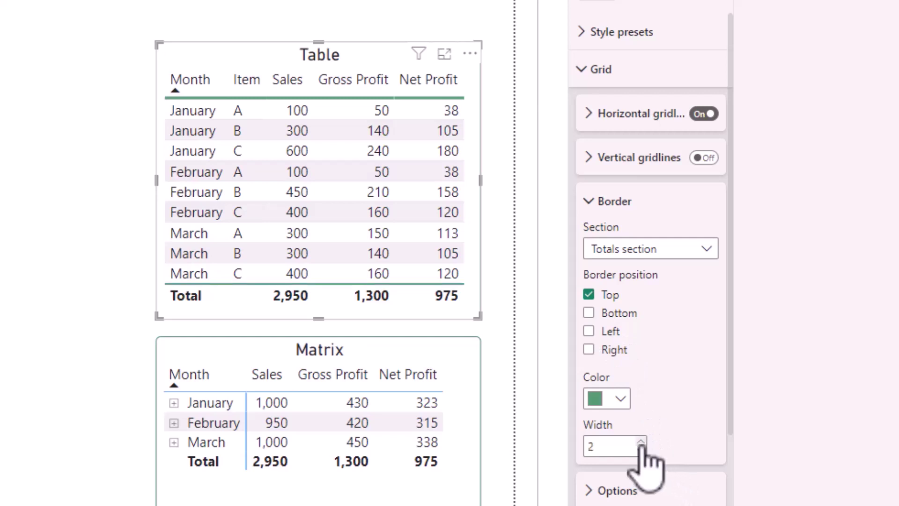
click(640, 442)
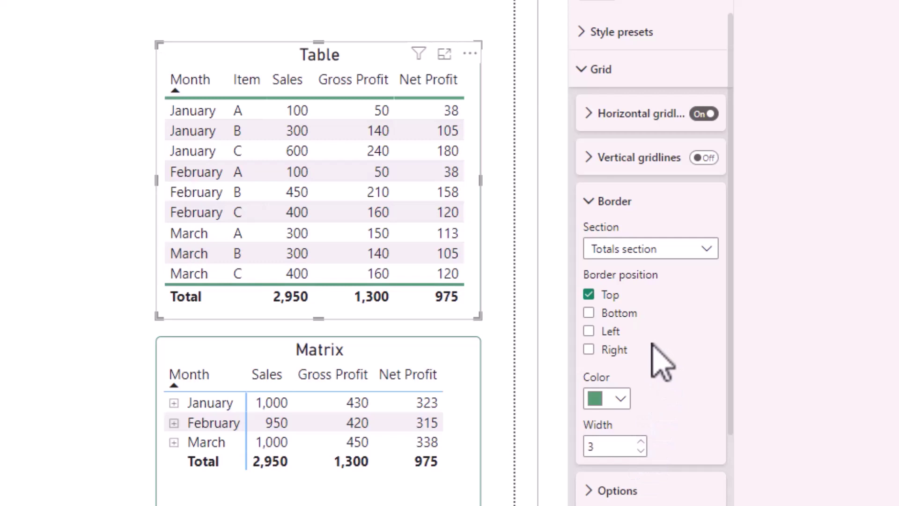
Give the Table's All border section a green colour and width 3.
click(590, 313)
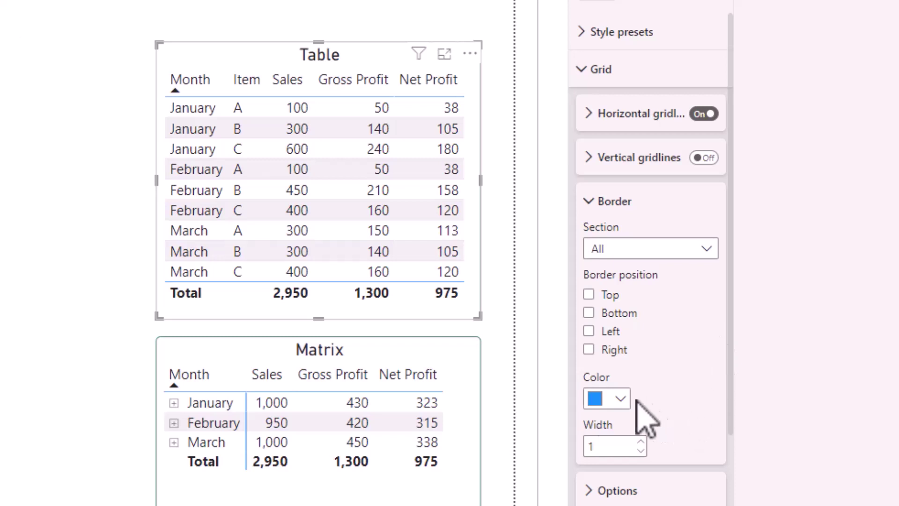
click(619, 402)
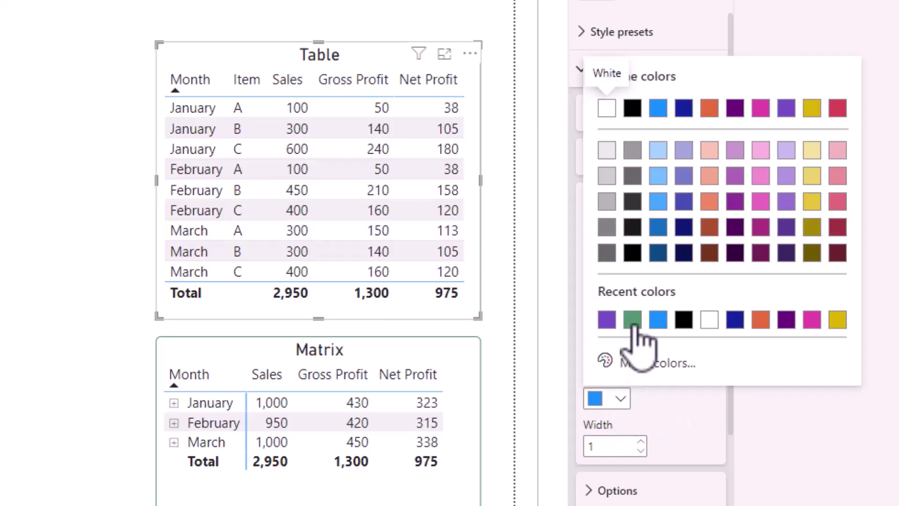
click(633, 322)
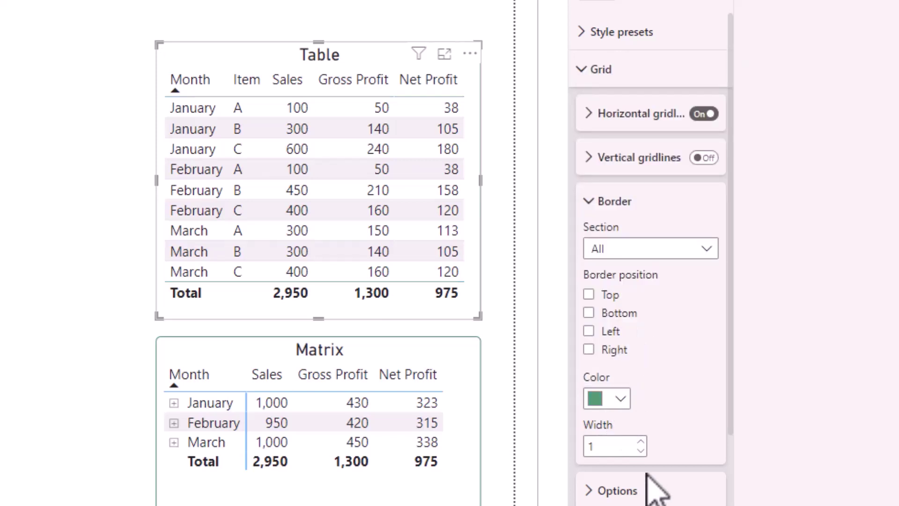
click(642, 445)
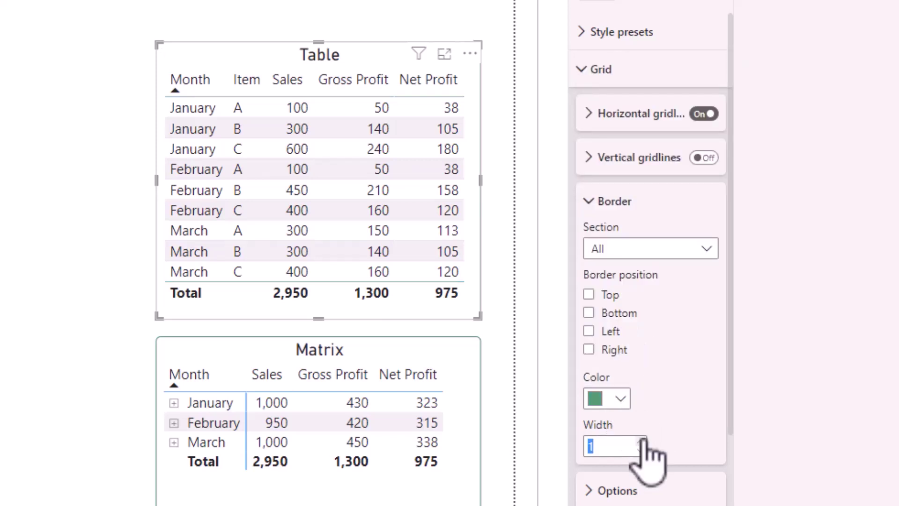
click(642, 442)
click(642, 441)
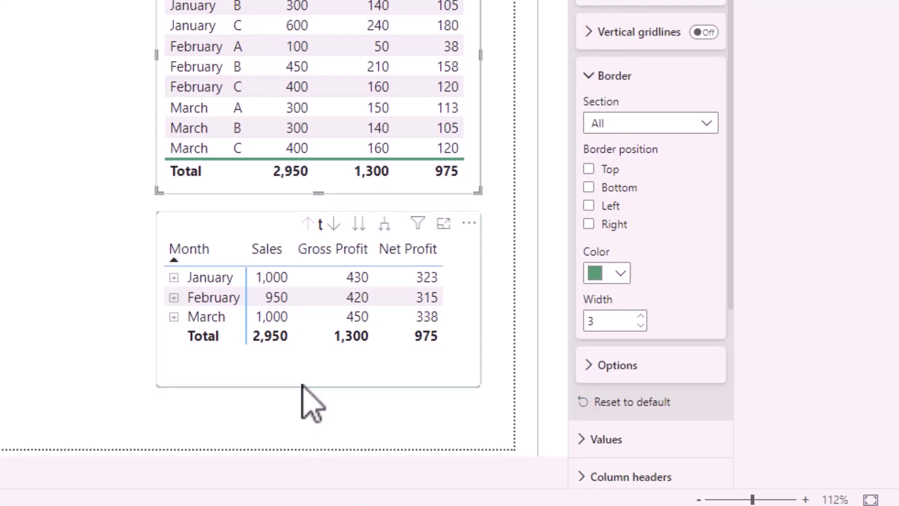
Select the Matrix and set its Column header bottom border to green, width 2.
click(302, 386)
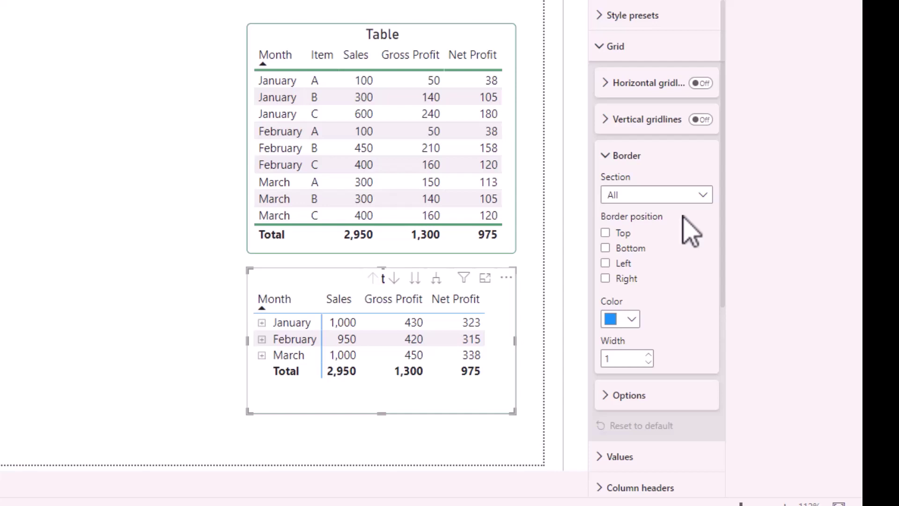
click(703, 194)
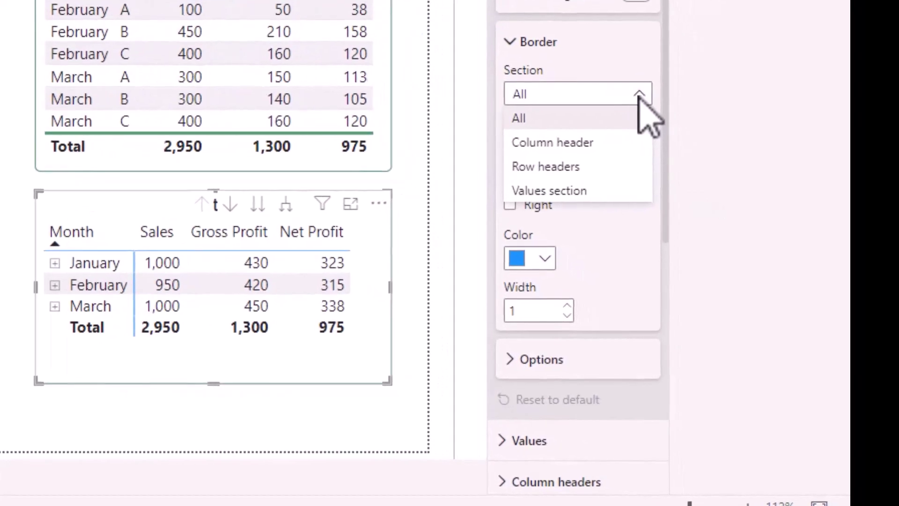
click(622, 146)
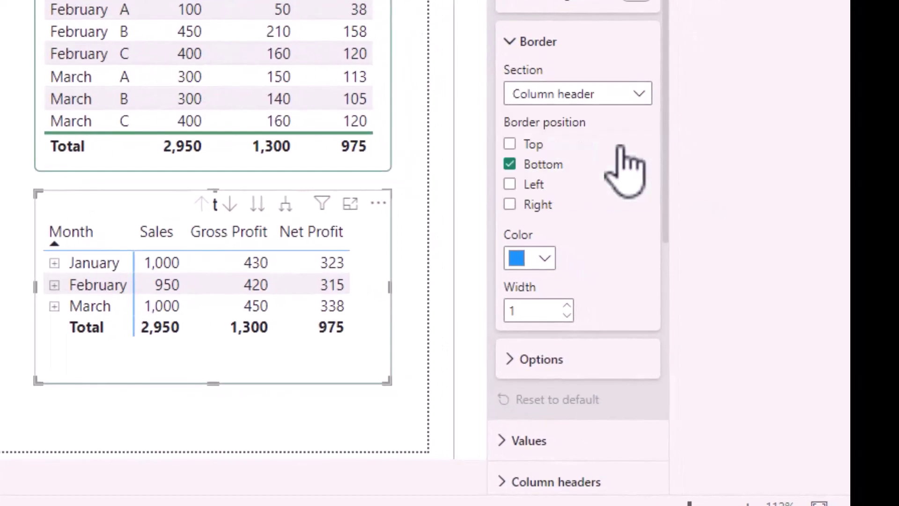
click(510, 164)
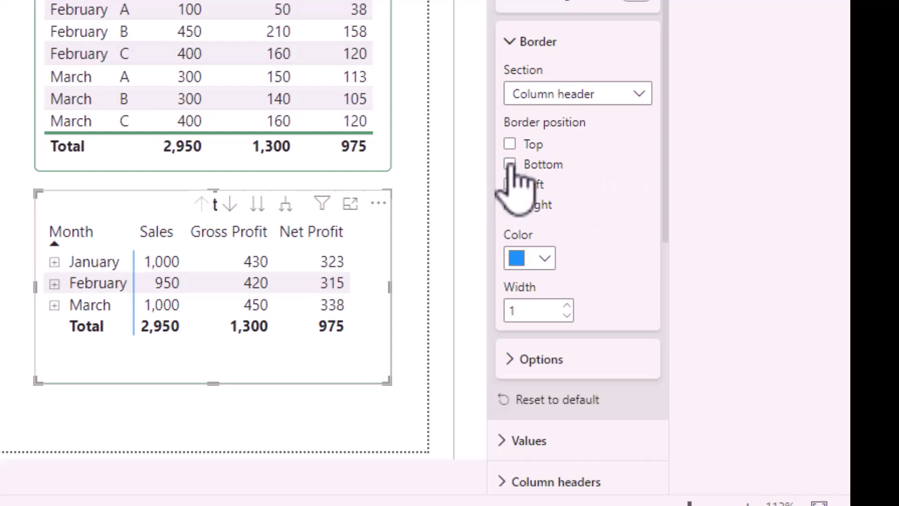
click(510, 164)
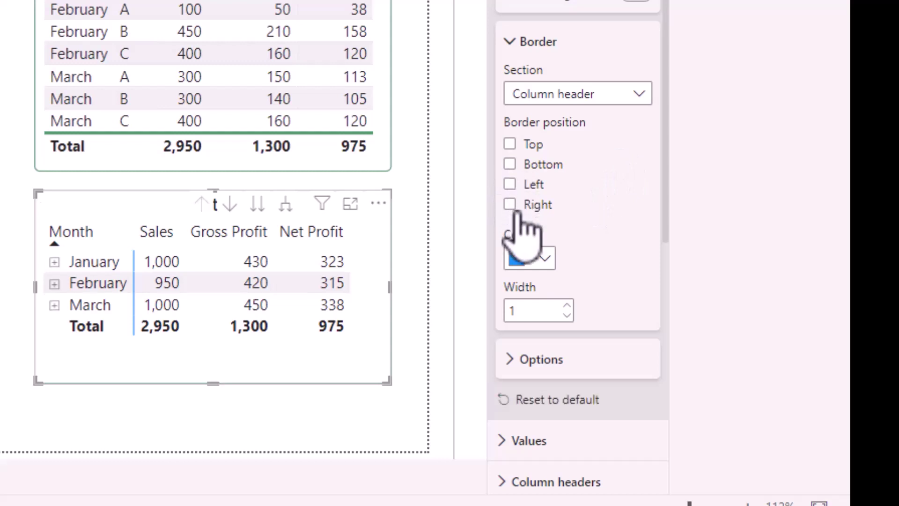
click(545, 259)
click(530, 172)
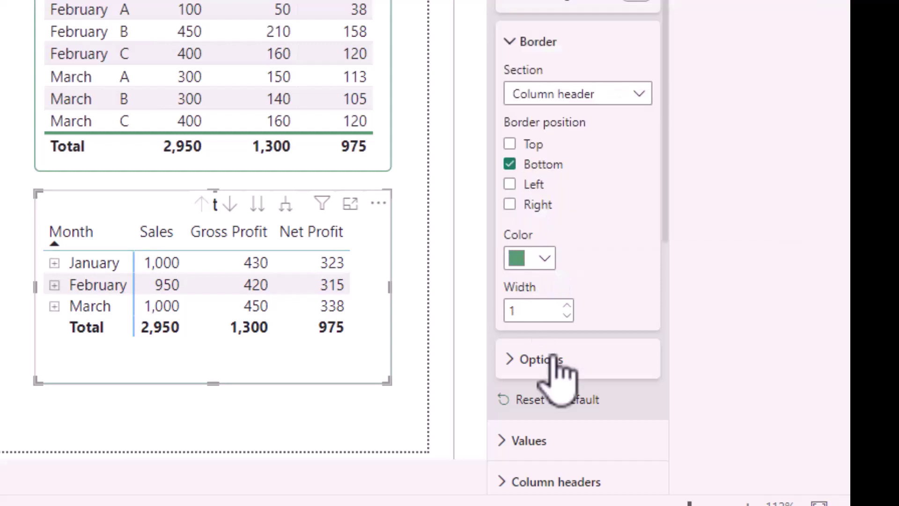
click(568, 306)
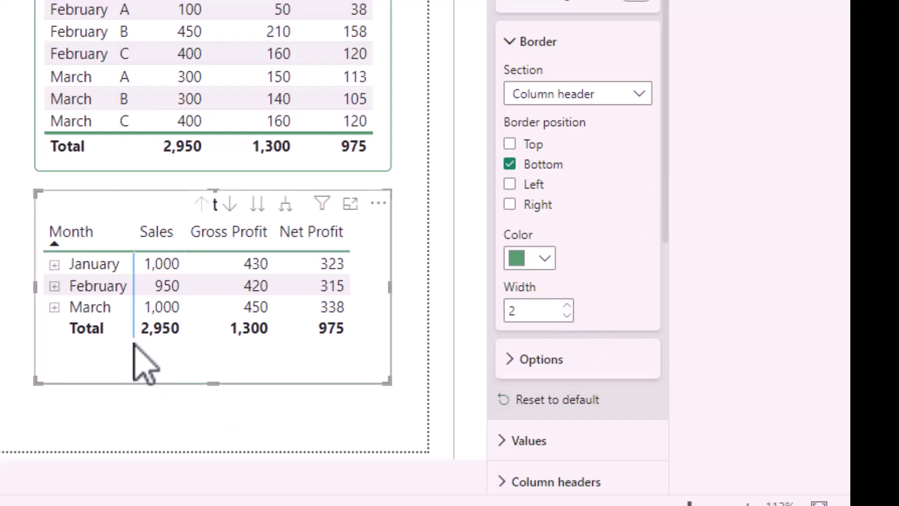
Set the Matrix's Row headers right border to green with width 2.
click(645, 99)
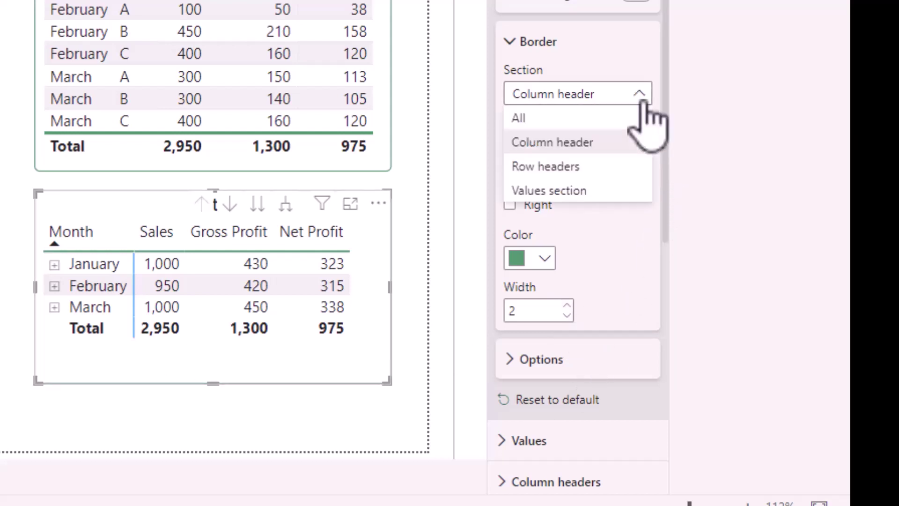
click(618, 166)
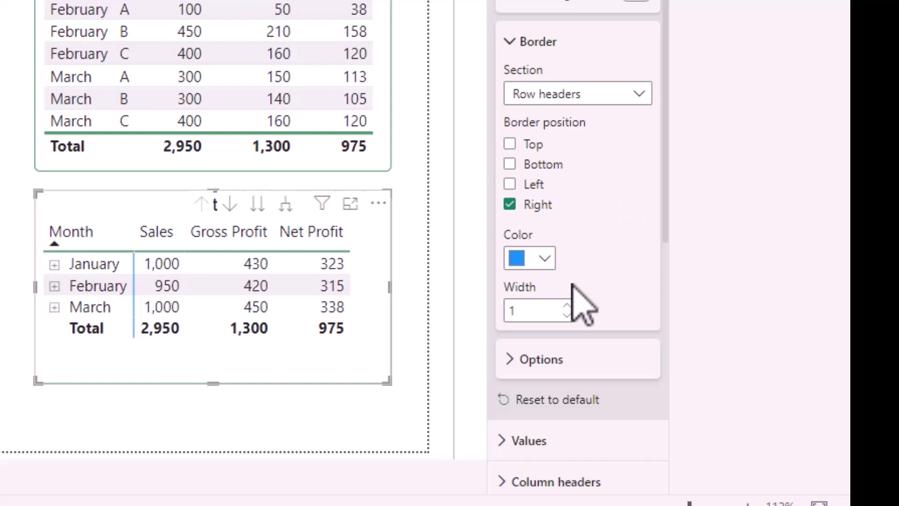
click(510, 205)
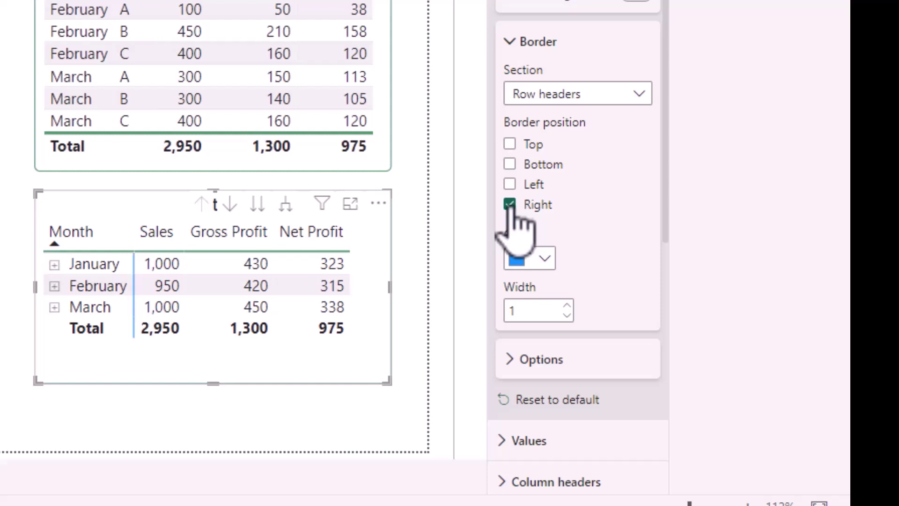
click(543, 258)
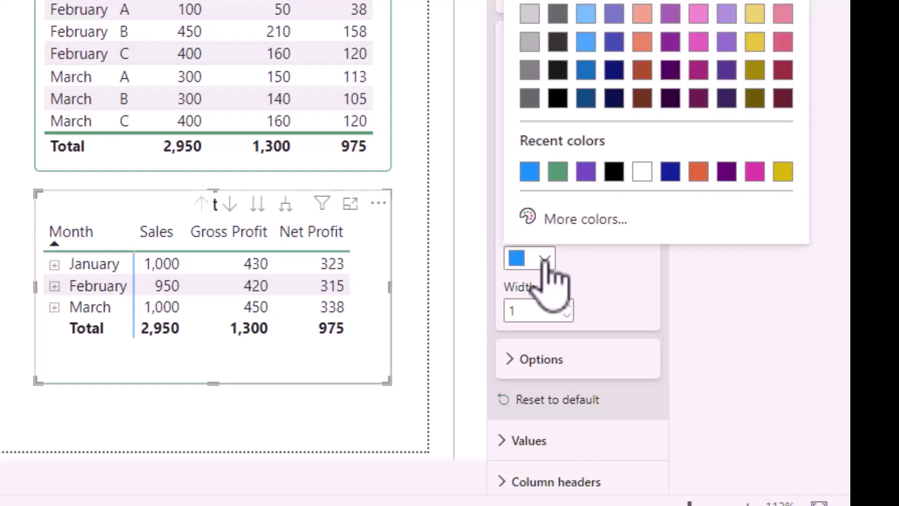
click(557, 173)
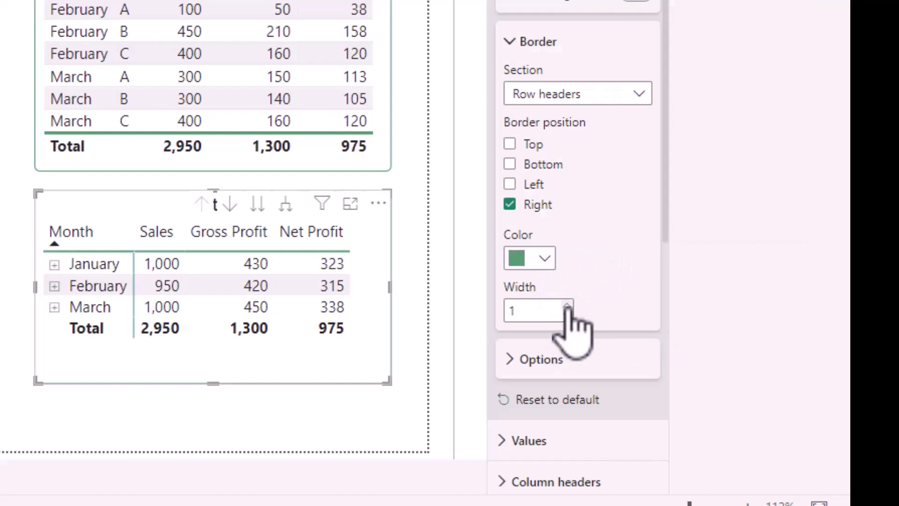
click(568, 306)
key(Escape)
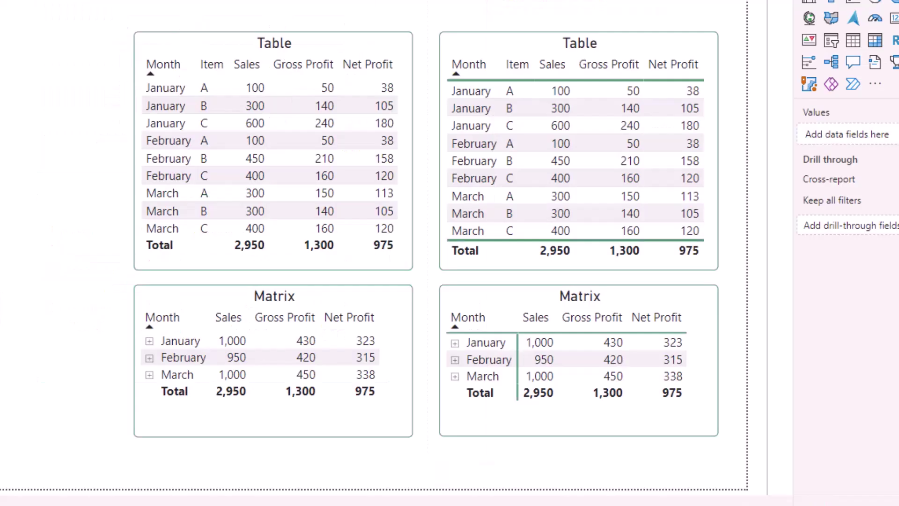